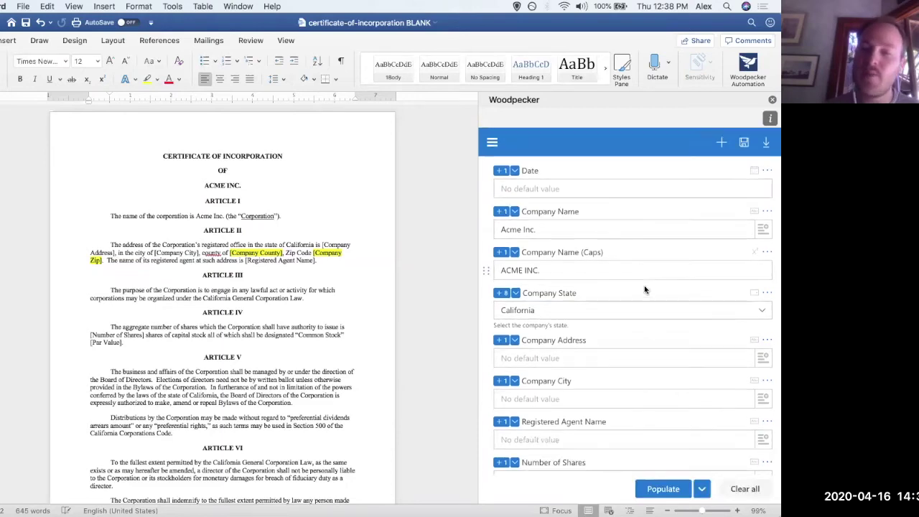
- Select the Article V sentence from "In furtherance of and not in limitation" through "Bylaws of the Corporation."
{"action": "scroll", "coordinate": [287, 320], "scroll_direction": "down", "scroll_amount": 3}
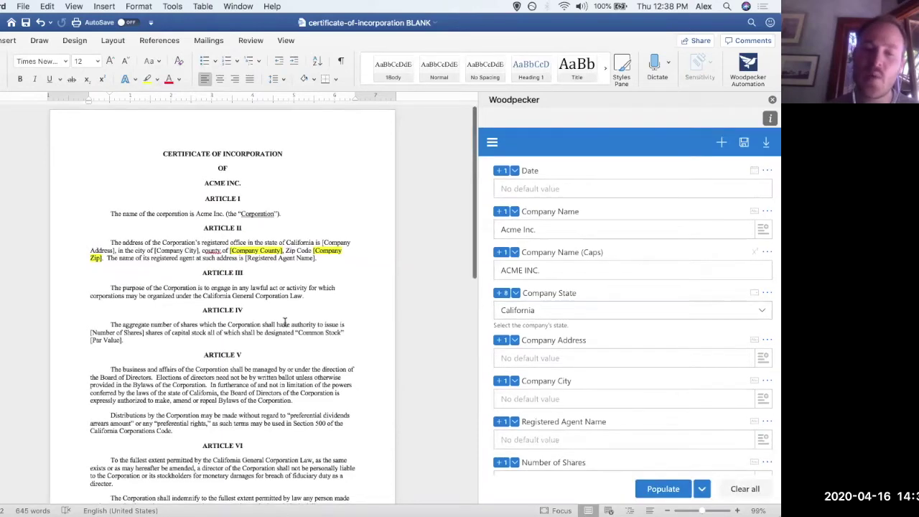
{"action": "scroll", "coordinate": [307, 297], "scroll_direction": "down", "scroll_amount": 1}
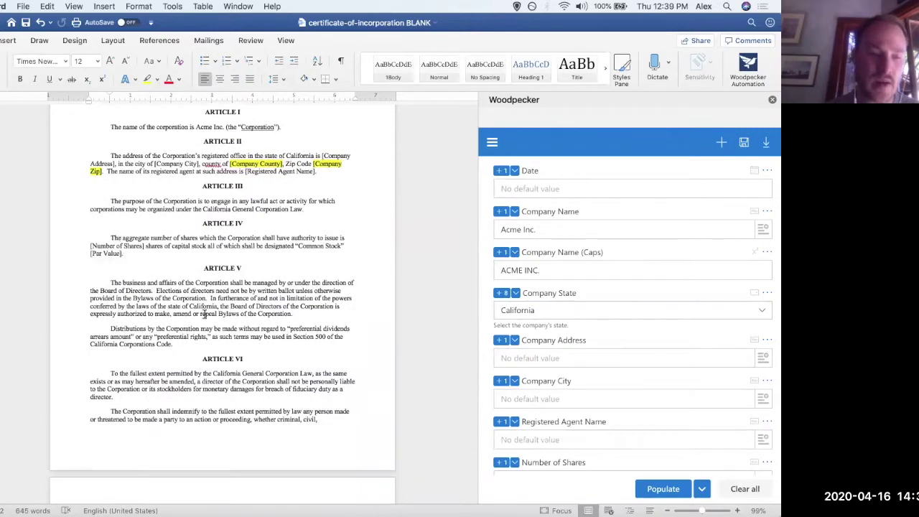
{"action": "left_click_drag", "start_coordinate": [211, 299], "coordinate": [220, 305]}
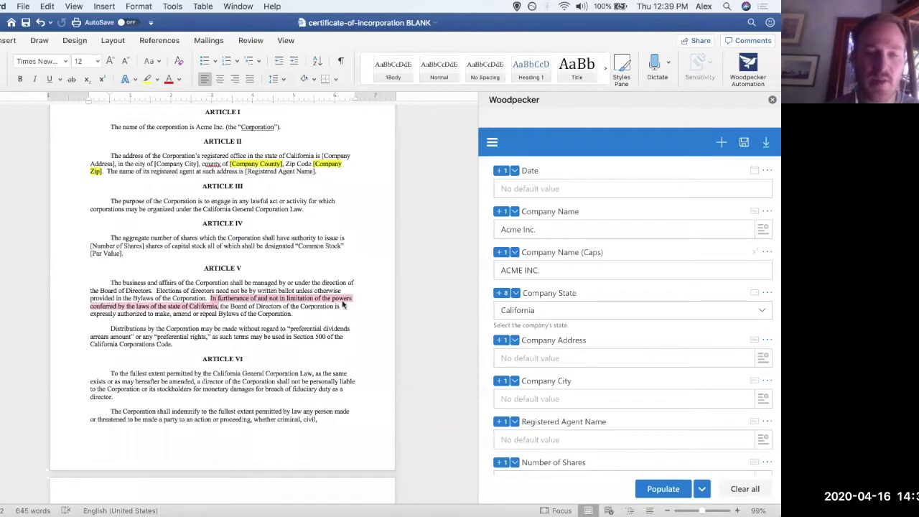
{"action": "left_click", "coordinate": [141, 309]}
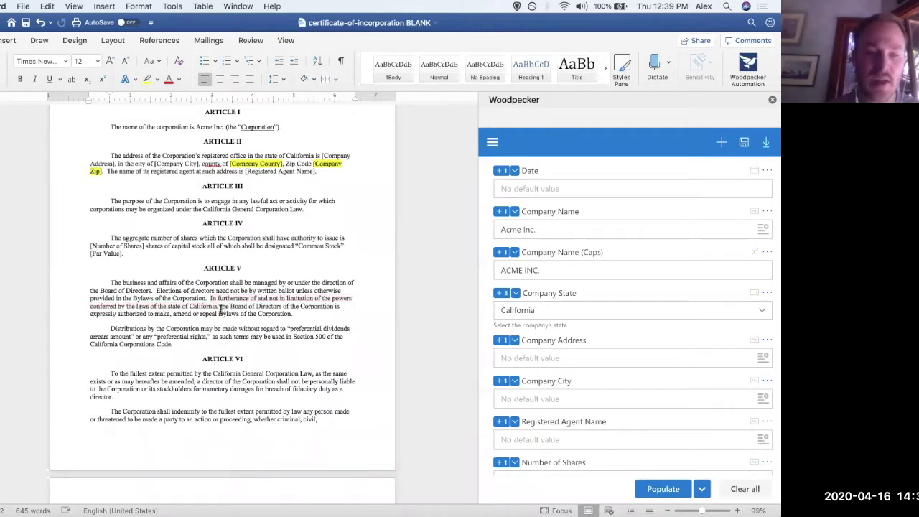
{"action": "left_click_drag", "start_coordinate": [292, 314], "coordinate": [212, 298]}
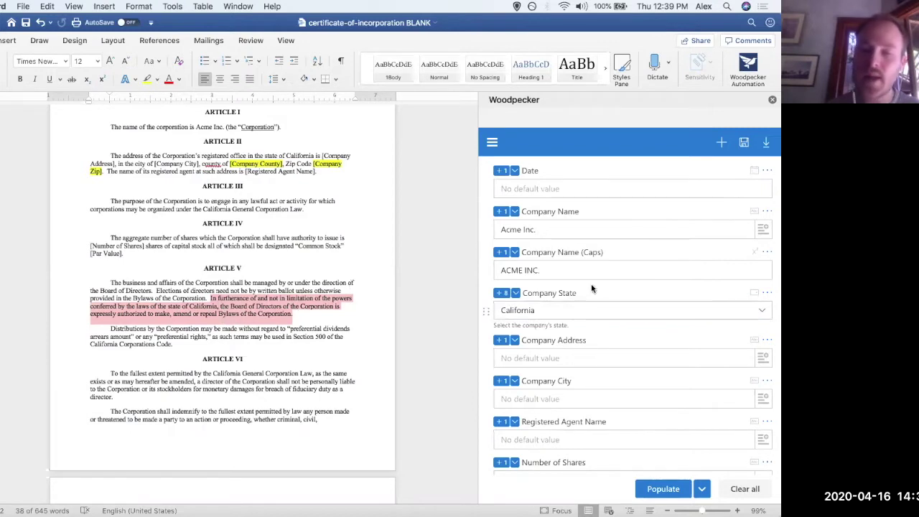
- Create a new field named "Conditional Sentence" and set its type to Conditional
{"action": "left_click", "coordinate": [721, 144]}
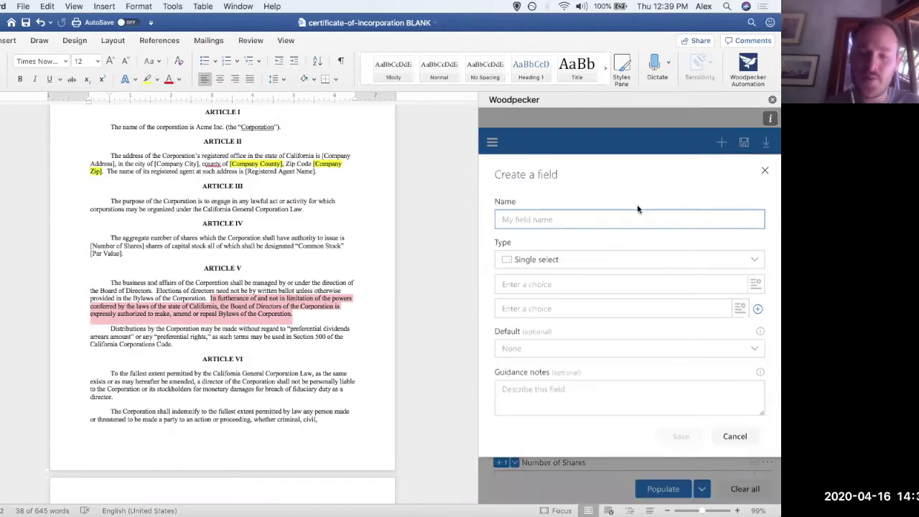
{"action": "type", "text": "Conditional Sentence"}
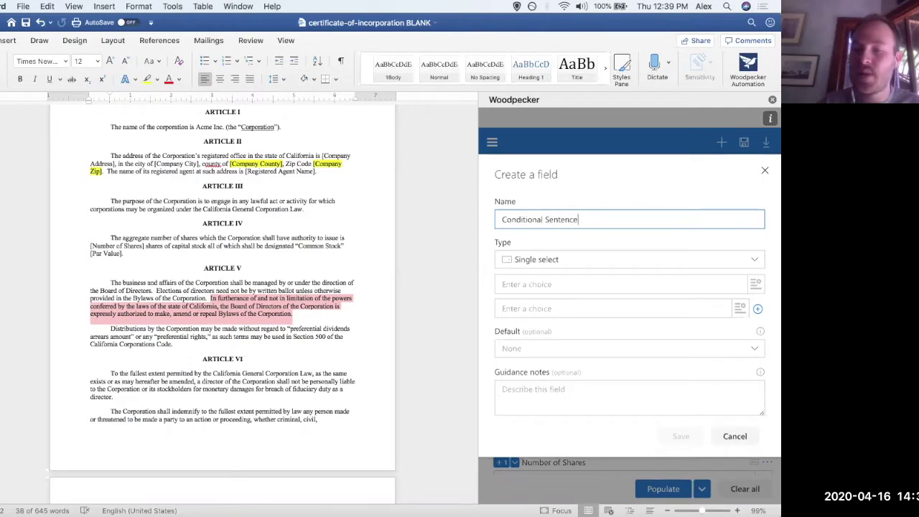
{"action": "left_click", "coordinate": [577, 262]}
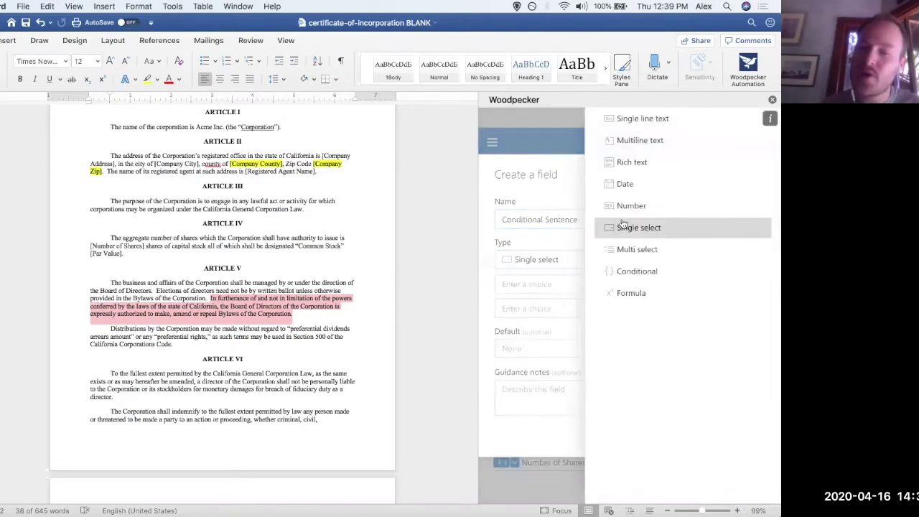
{"action": "left_click", "coordinate": [632, 272]}
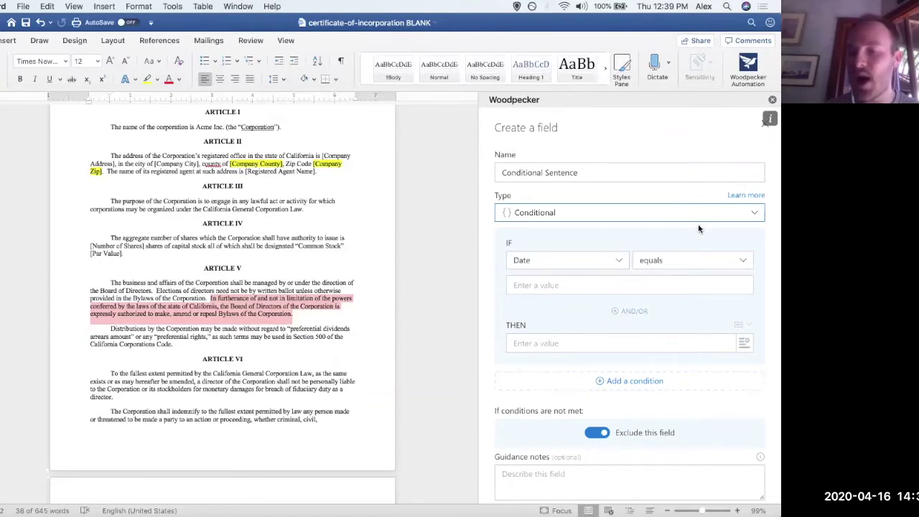
- Add a second IF/THEN condition to the Conditional Sentence field
{"action": "left_click", "coordinate": [516, 243]}
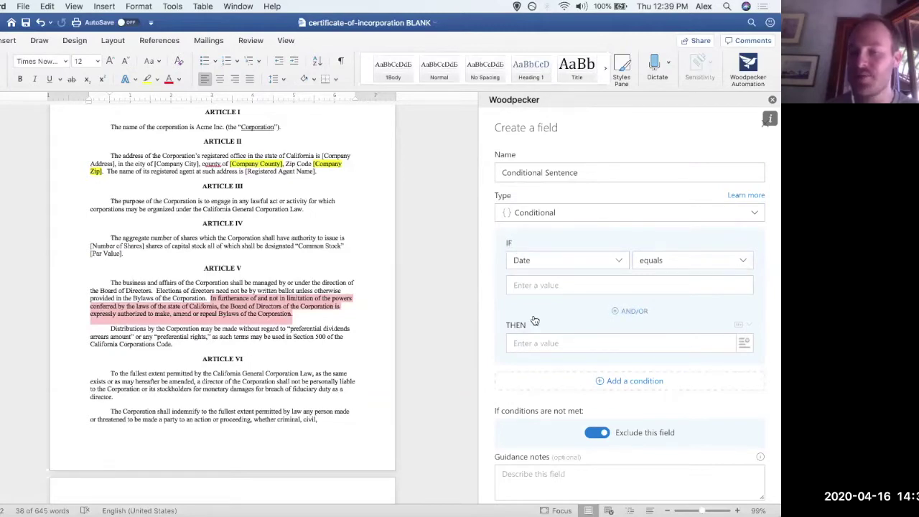
{"action": "scroll", "coordinate": [534, 320], "scroll_direction": "down", "scroll_amount": 1}
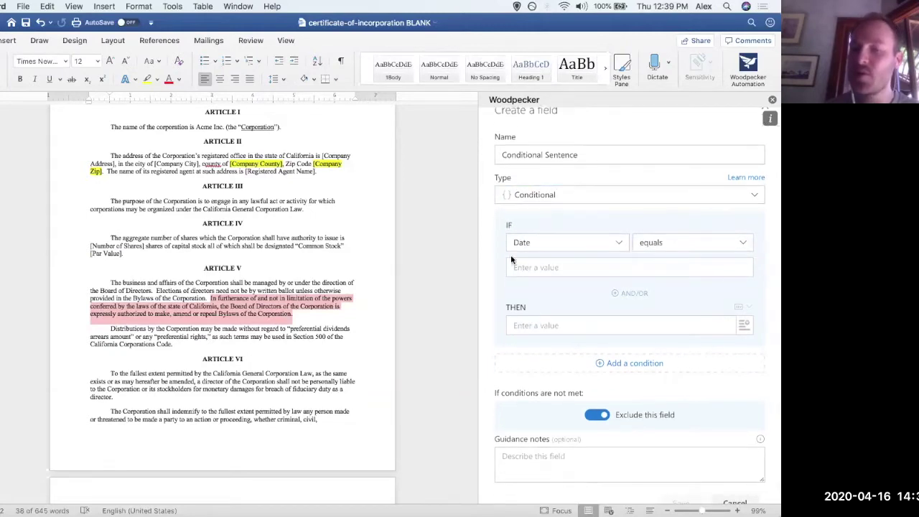
{"action": "left_click", "coordinate": [623, 370]}
{"action": "scroll", "coordinate": [622, 371], "scroll_direction": "down", "scroll_amount": 2}
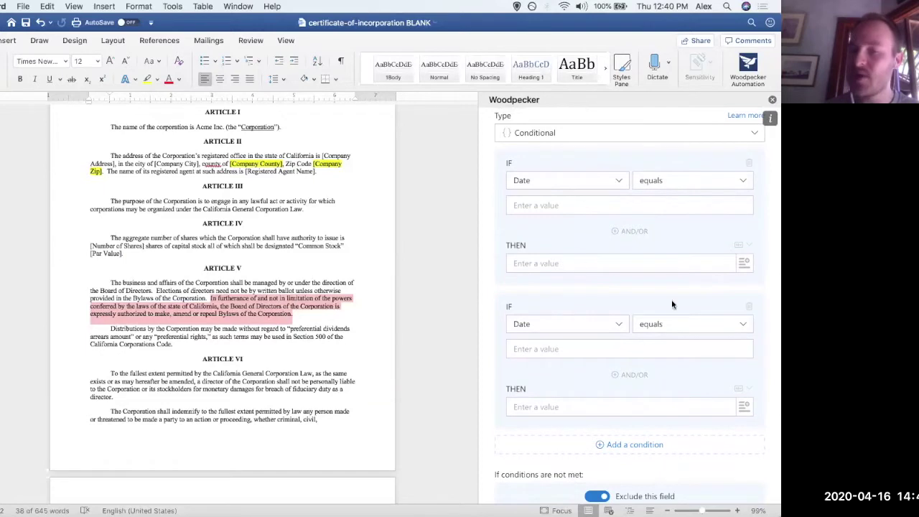
{"action": "scroll", "coordinate": [560, 262], "scroll_direction": "up", "scroll_amount": 1}
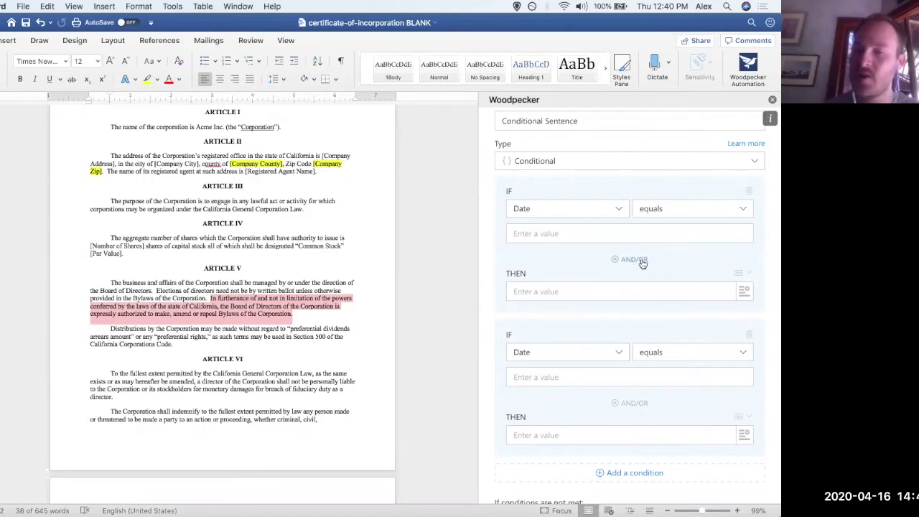
- Try the default value option for unmet conditions and restore the option that excludes the field
{"action": "scroll", "coordinate": [646, 258], "scroll_direction": "down", "scroll_amount": 5}
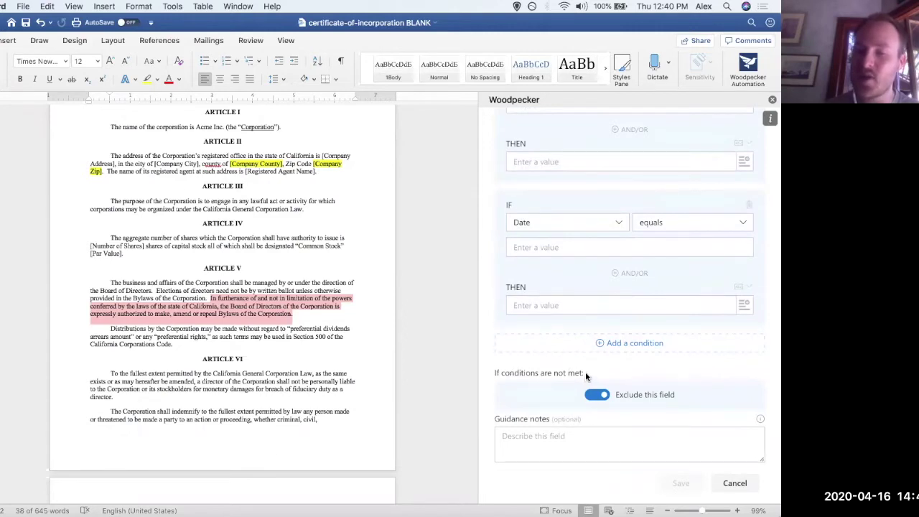
{"action": "left_click_drag", "start_coordinate": [585, 372], "coordinate": [494, 374]}
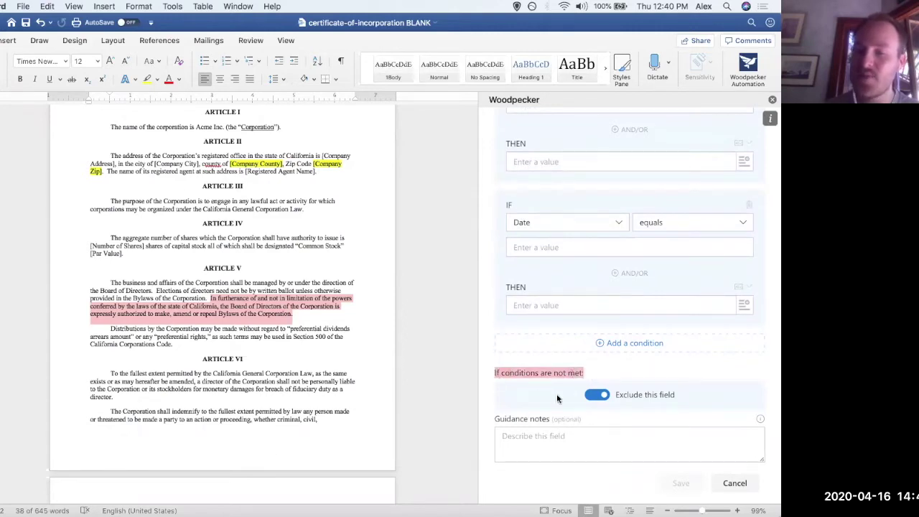
{"action": "left_click", "coordinate": [633, 382]}
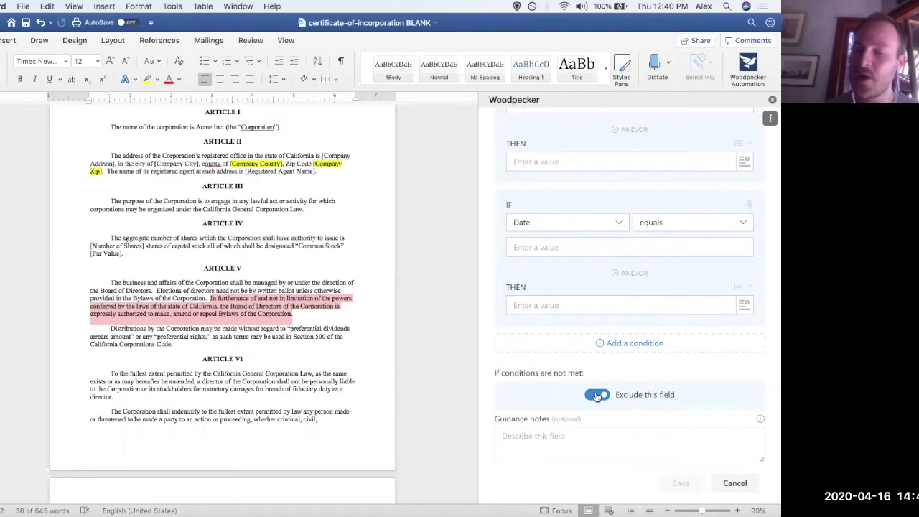
{"action": "left_click", "coordinate": [597, 395]}
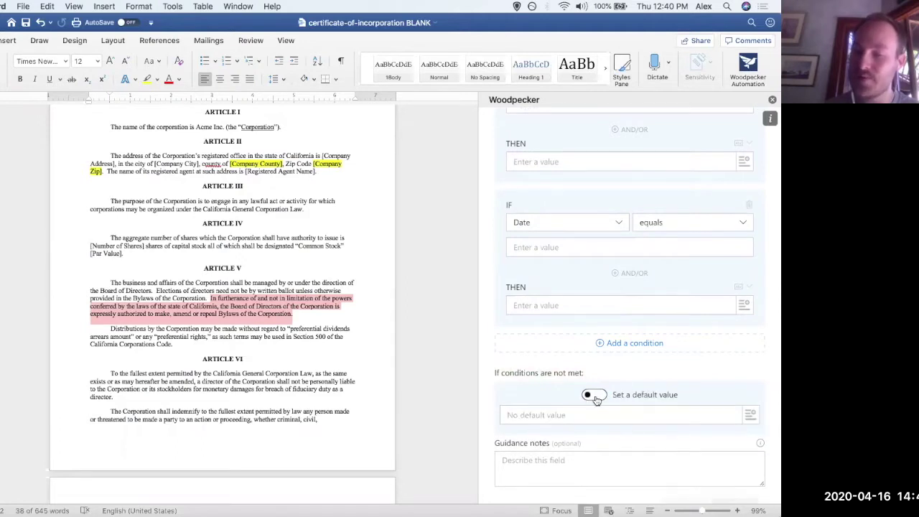
{"action": "left_click", "coordinate": [594, 395]}
- Set the first condition to apply when Company State equals Delaware
{"action": "scroll", "coordinate": [667, 381], "scroll_direction": "up", "scroll_amount": 4}
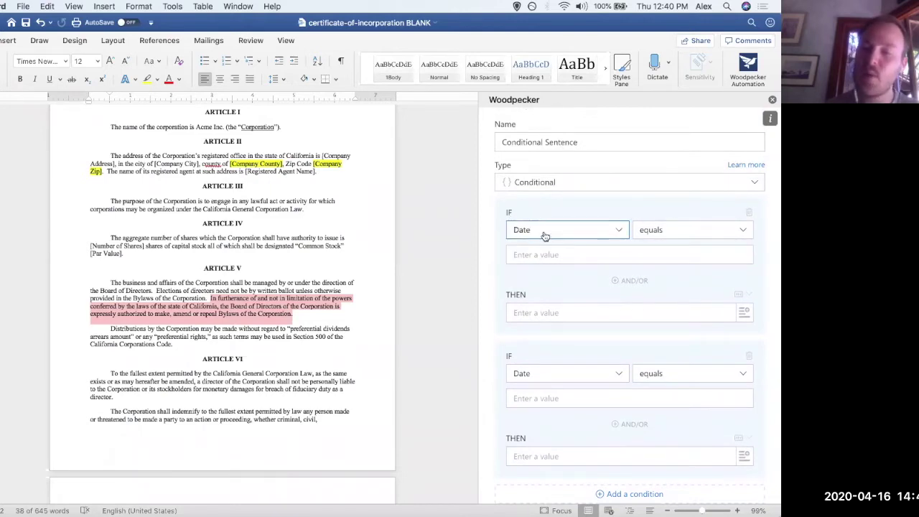
{"action": "left_click", "coordinate": [545, 236]}
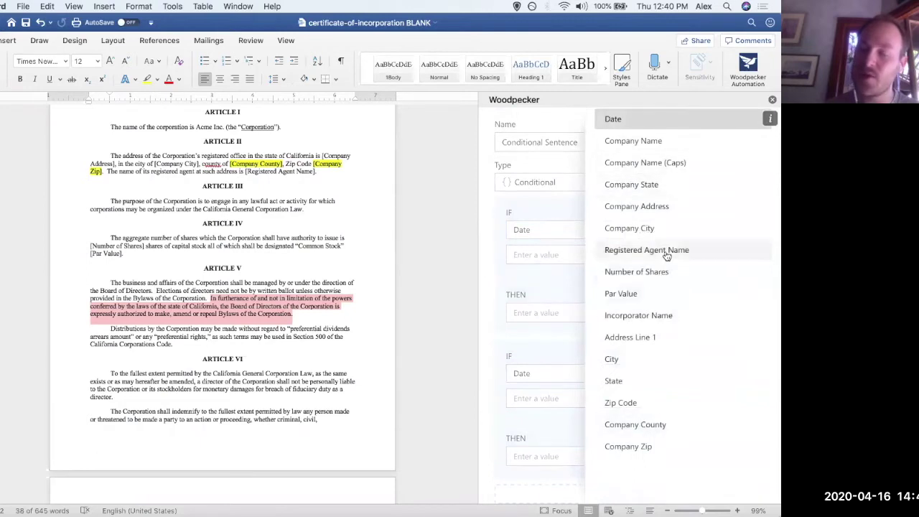
{"action": "left_click", "coordinate": [666, 188]}
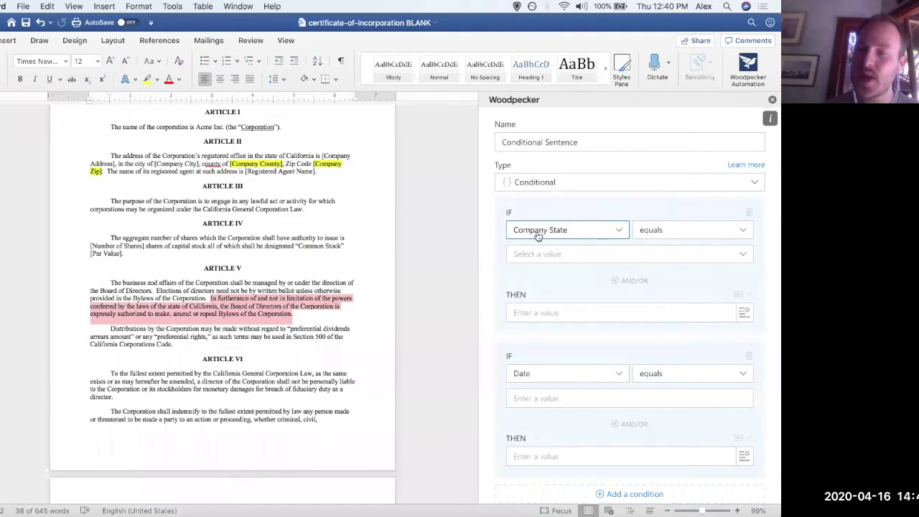
{"action": "left_click", "coordinate": [671, 232]}
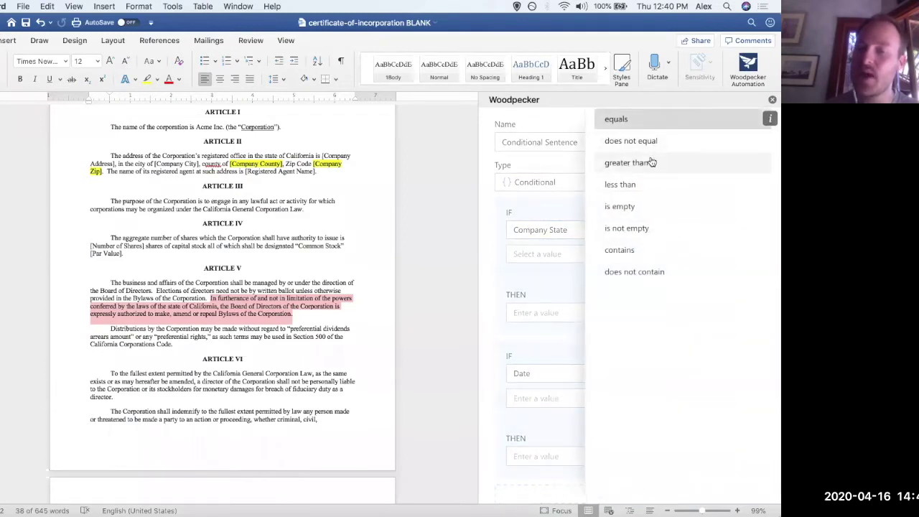
{"action": "key", "text": "Escape"}
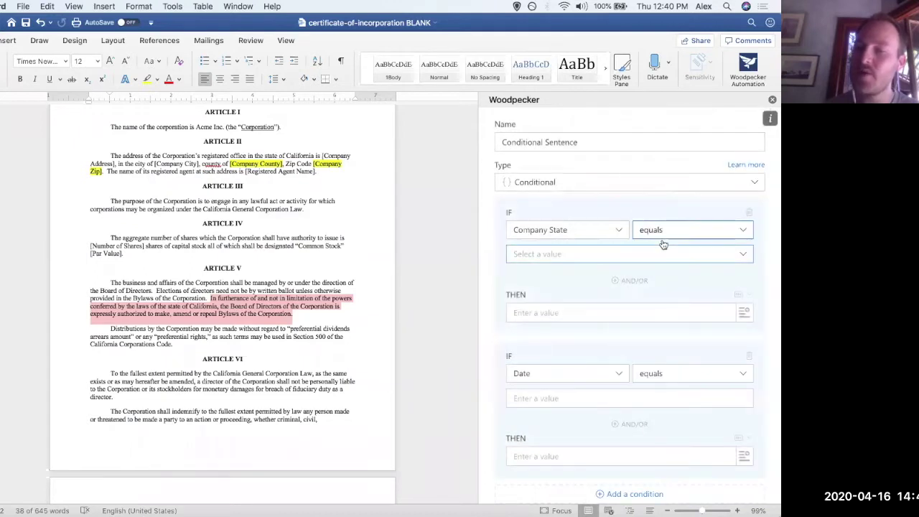
{"action": "left_click", "coordinate": [596, 259]}
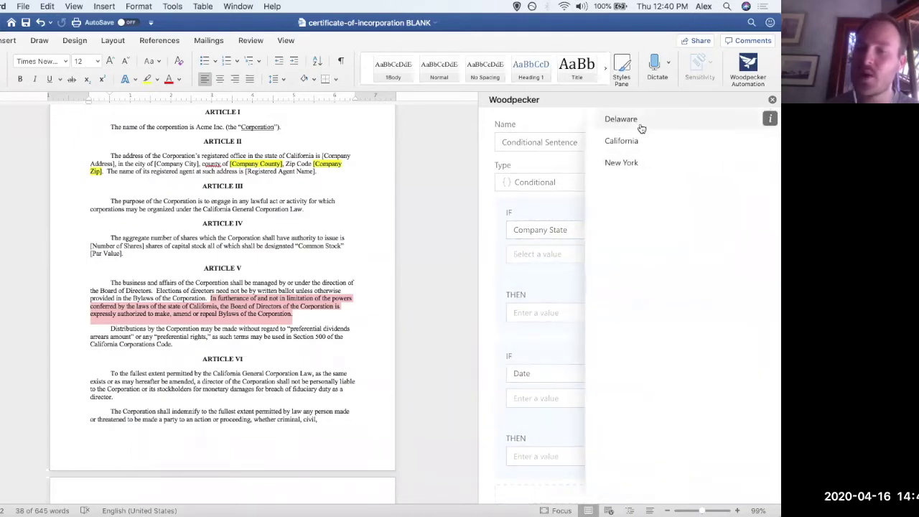
{"action": "left_click", "coordinate": [641, 122]}
- Copy the "In furtherance of" sentence from Article V into the first condition's THEN value
{"action": "left_click", "coordinate": [597, 315]}
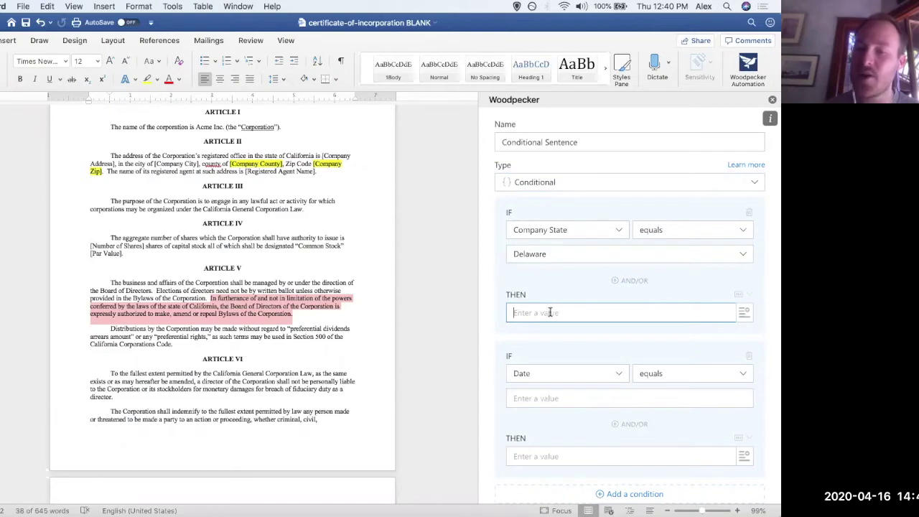
{"action": "left_click", "coordinate": [307, 335]}
{"action": "left_click_drag", "start_coordinate": [293, 316], "coordinate": [210, 300]}
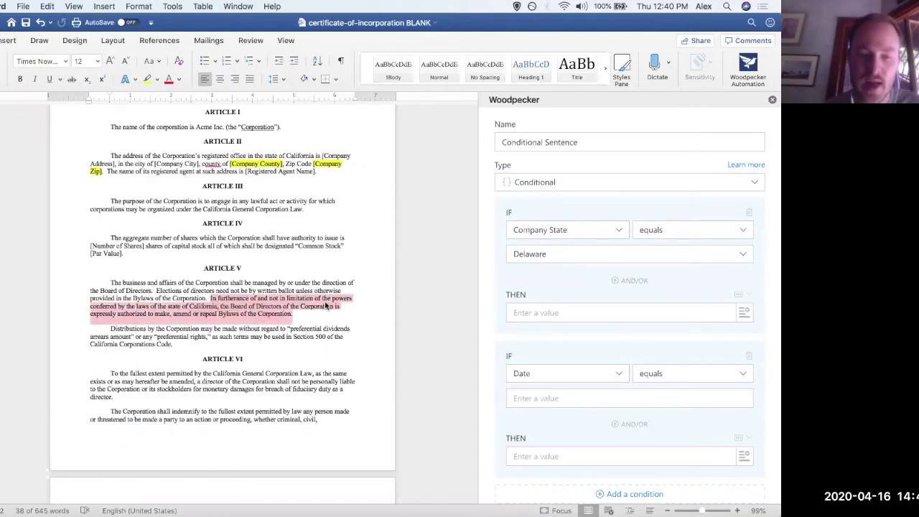
{"action": "left_click", "coordinate": [523, 311]}
{"action": "key", "text": "super+v"}
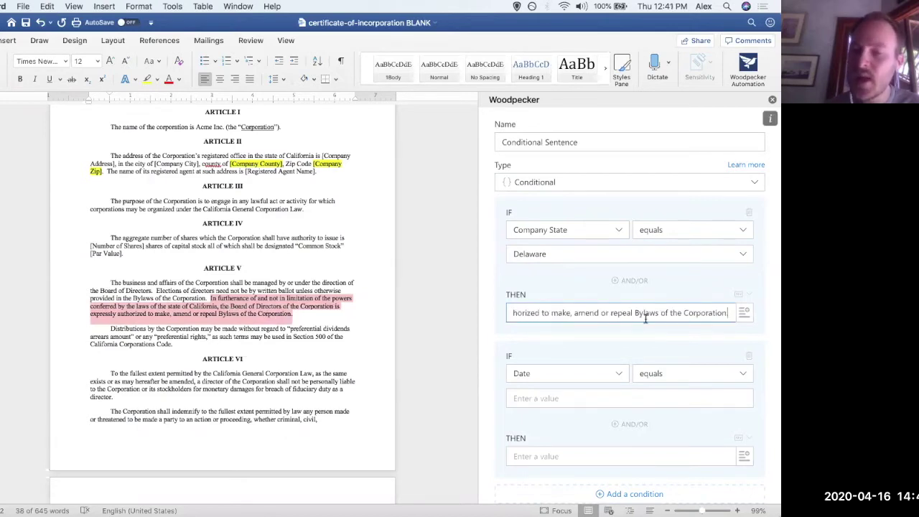
- Delete the word "California" after "the laws of the state of" in the first condition's THEN value
{"action": "key", "text": "super+Left"}
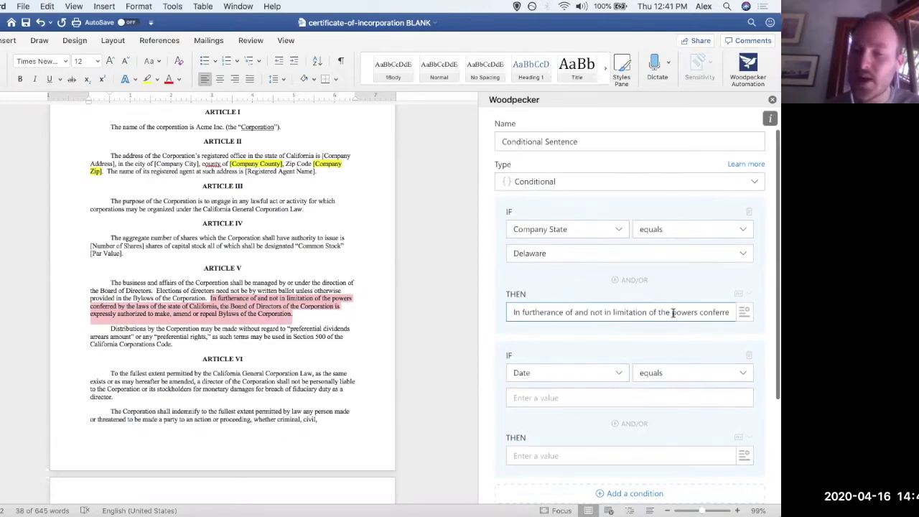
{"action": "key", "text": "alt+Right"}
{"action": "key", "text": "alt+Right"}
{"action": "key", "text": "alt+Right"}
{"action": "key", "text": "alt+Right"}
{"action": "key", "text": "alt+Right"}
{"action": "key", "text": "alt+Right"}
{"action": "key", "text": "alt+Right"}
{"action": "key", "text": "alt+Right"}
{"action": "key", "text": "alt+Right"}
{"action": "key", "text": "alt+Right"}
{"action": "key", "text": "alt+Right"}
{"action": "key", "text": "alt+Right"}
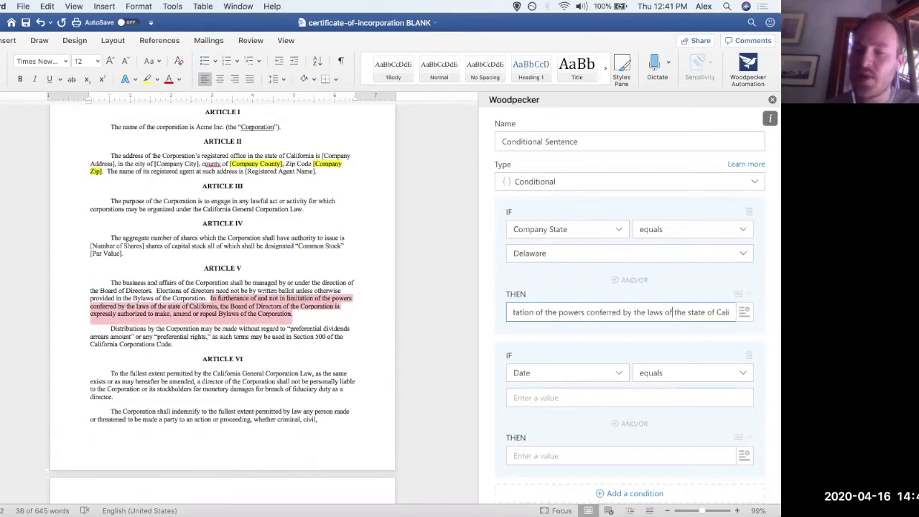
{"action": "key", "text": "alt+Right"}
{"action": "key", "text": "alt+Right"}
{"action": "key", "text": "alt+Right"}
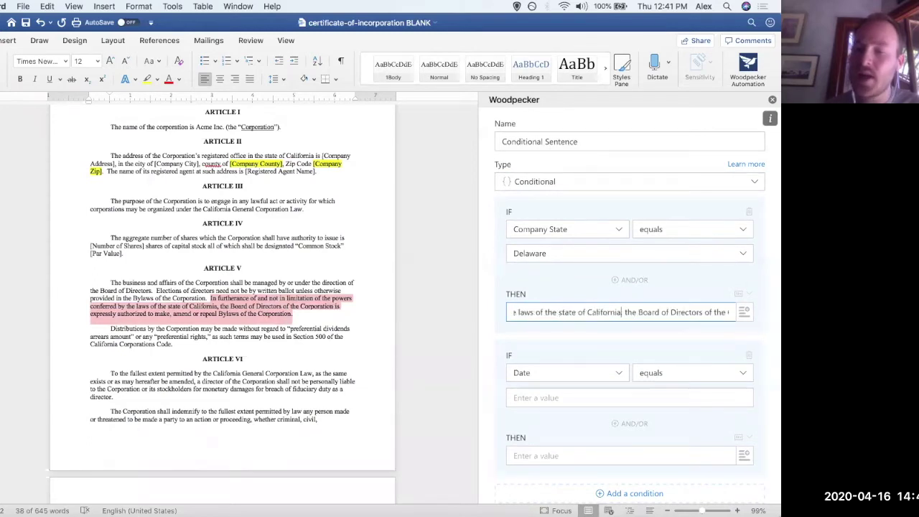
{"action": "double_click", "coordinate": [592, 313]}
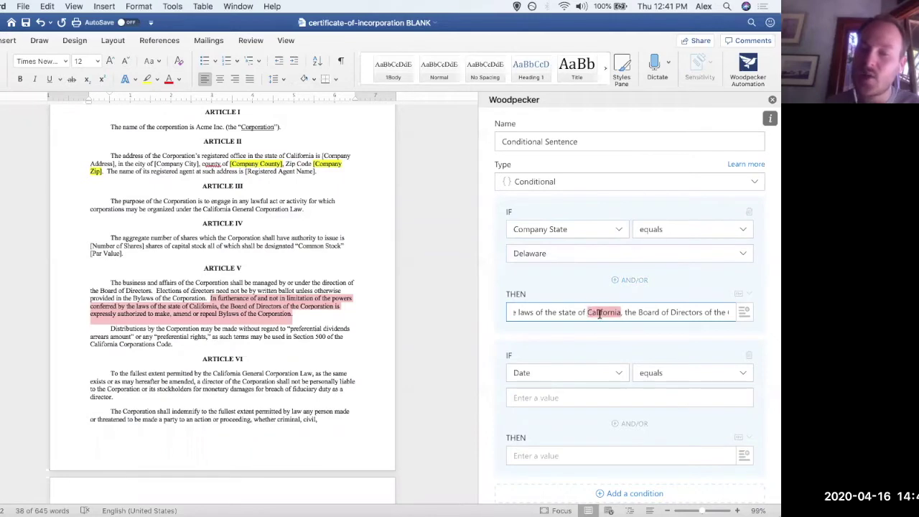
{"action": "key", "text": "BackSpace"}
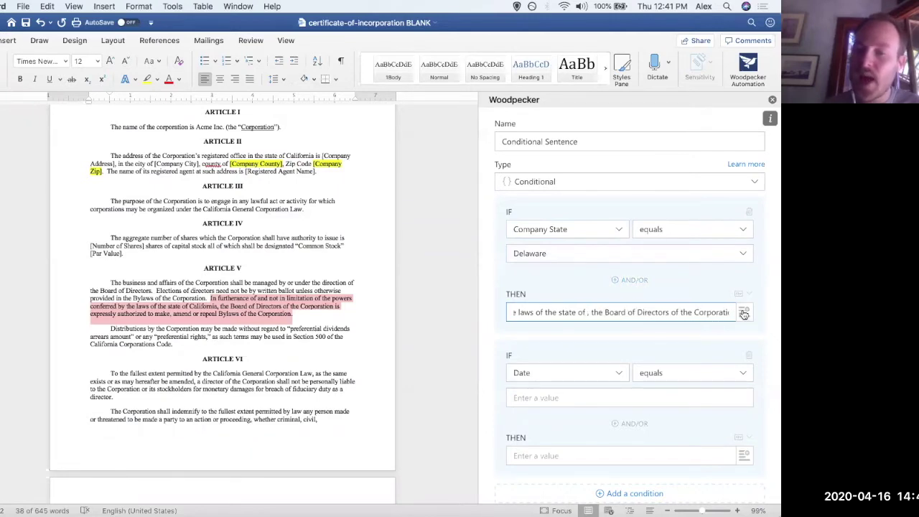
- Insert the Company State field after "the laws of the state of" in the first condition's THEN value
{"action": "left_click", "coordinate": [745, 313]}
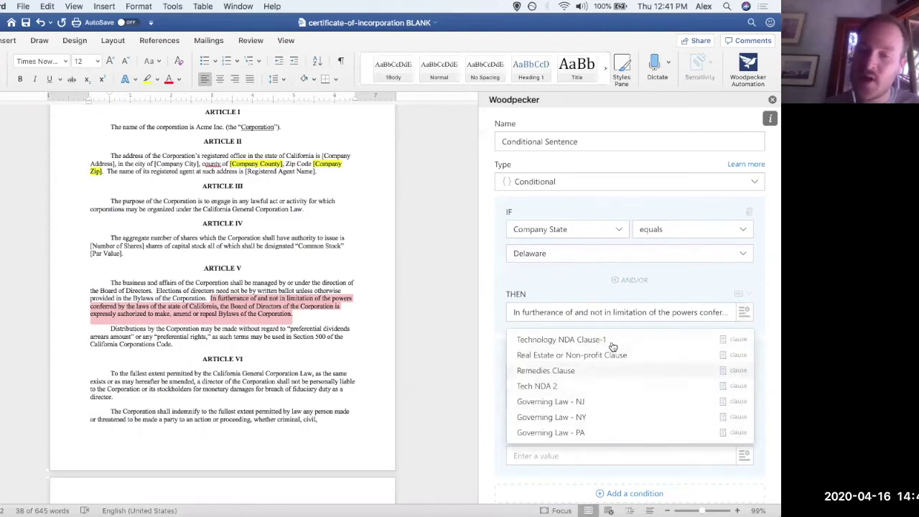
{"action": "scroll", "coordinate": [621, 373], "scroll_direction": "down", "scroll_amount": 10}
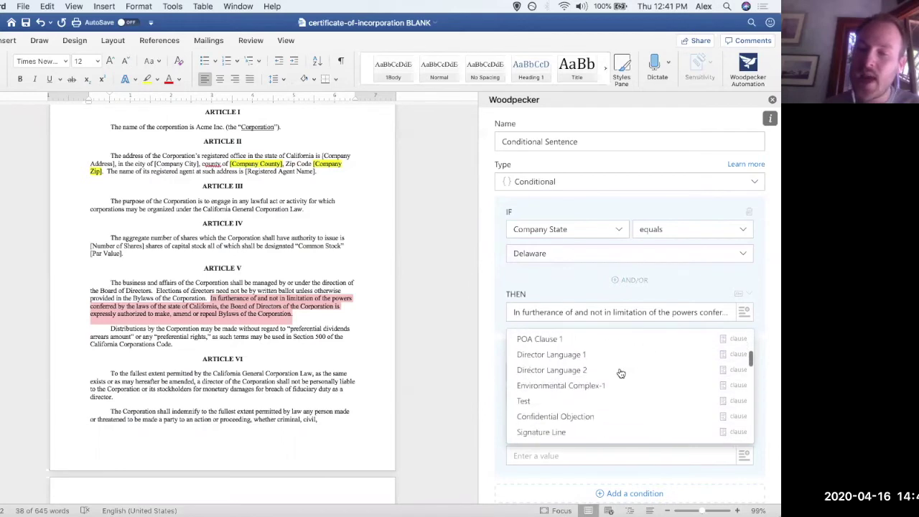
{"action": "scroll", "coordinate": [621, 380], "scroll_direction": "down", "scroll_amount": 1}
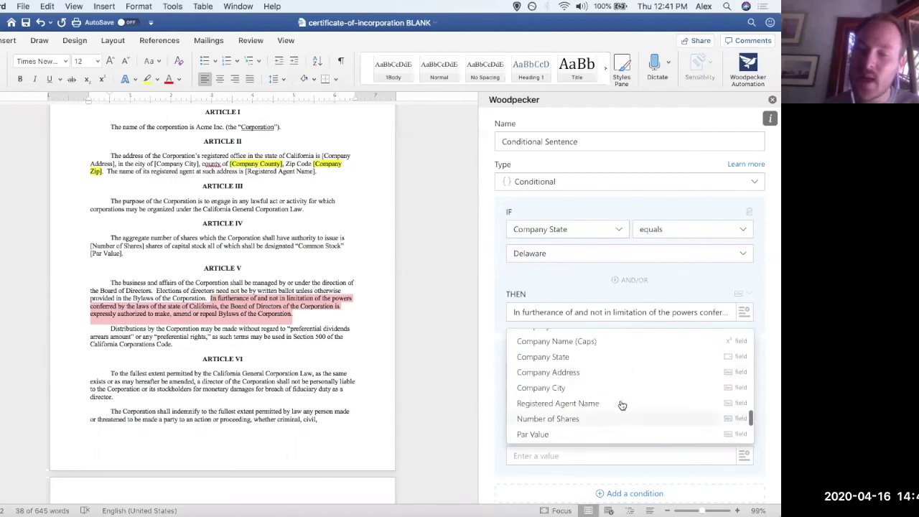
{"action": "scroll", "coordinate": [585, 388], "scroll_direction": "up", "scroll_amount": 2}
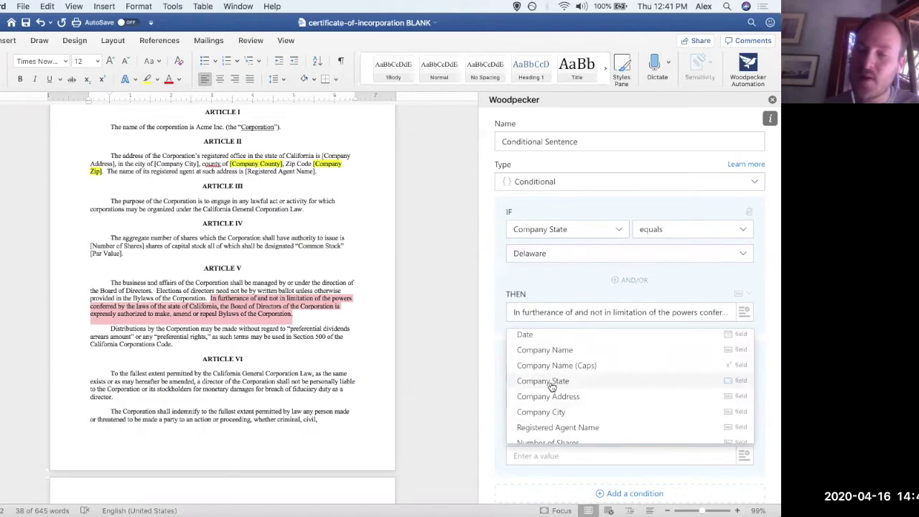
{"action": "left_click", "coordinate": [552, 388]}
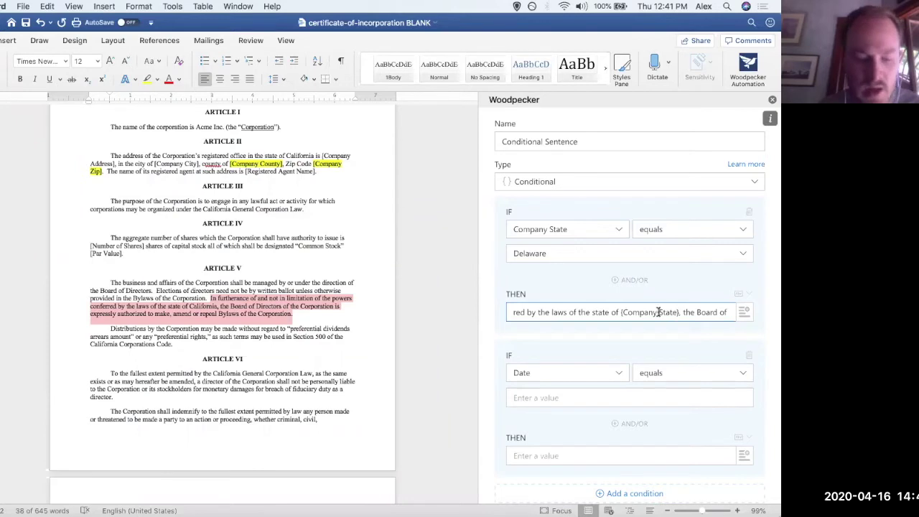
- Copy the first condition's full THEN sentence and set the second condition to apply when Company State equals California
{"action": "key", "text": "super+a"}
{"action": "scroll", "coordinate": [774, 352], "scroll_direction": "down", "scroll_amount": 2}
{"action": "left_click", "coordinate": [744, 231]}
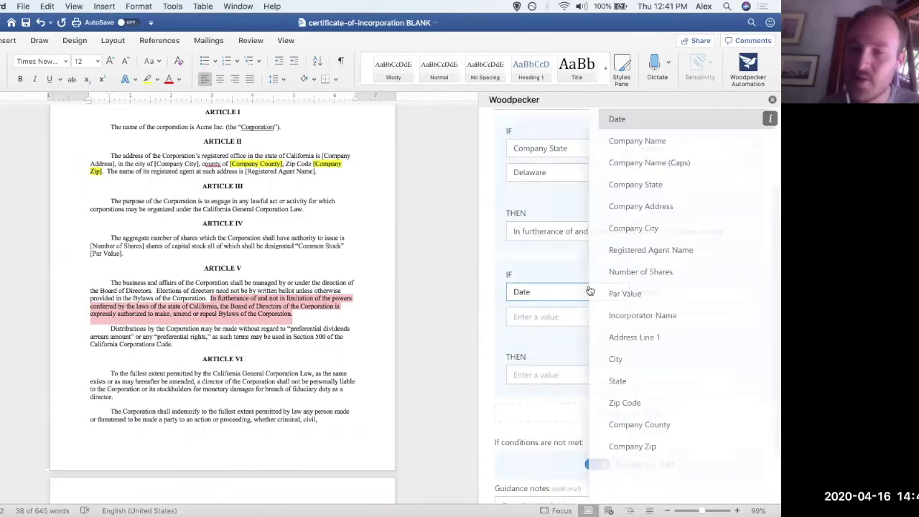
{"action": "left_click", "coordinate": [644, 187]}
{"action": "left_click", "coordinate": [649, 314]}
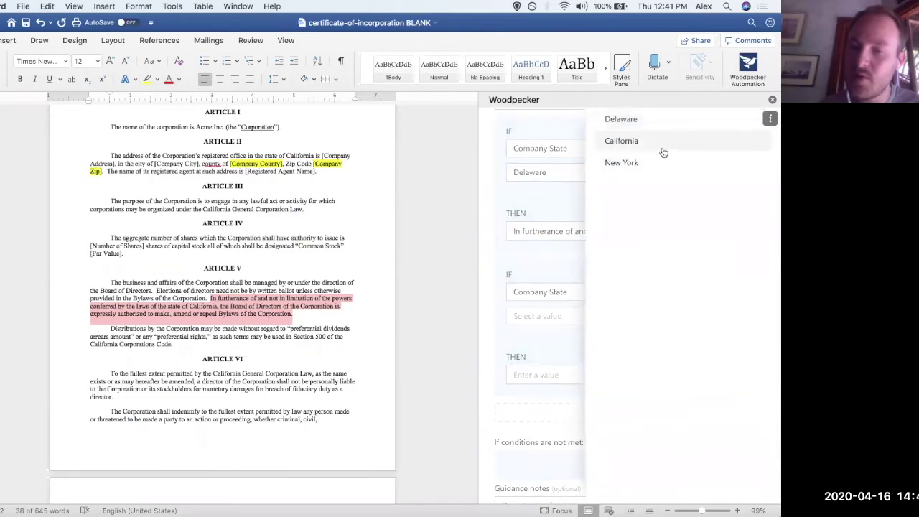
{"action": "left_click", "coordinate": [657, 141]}
- Paste the copied sentence into the second condition's THEN value and delete "or repeal" before "Bylaws"
{"action": "left_click", "coordinate": [587, 378]}
{"action": "key", "text": "super+v"}
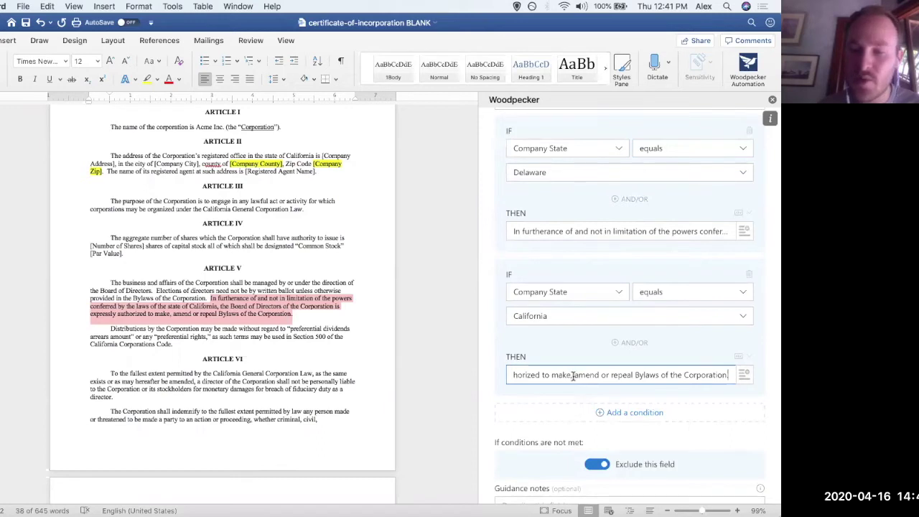
{"action": "double_click", "coordinate": [610, 374]}
{"action": "key", "text": "BackSpace"}
{"action": "key", "text": "BackSpace"}
{"action": "key", "text": "BackSpace"}
{"action": "key", "text": "BackSpace"}
{"action": "key", "text": "BackSpace"}
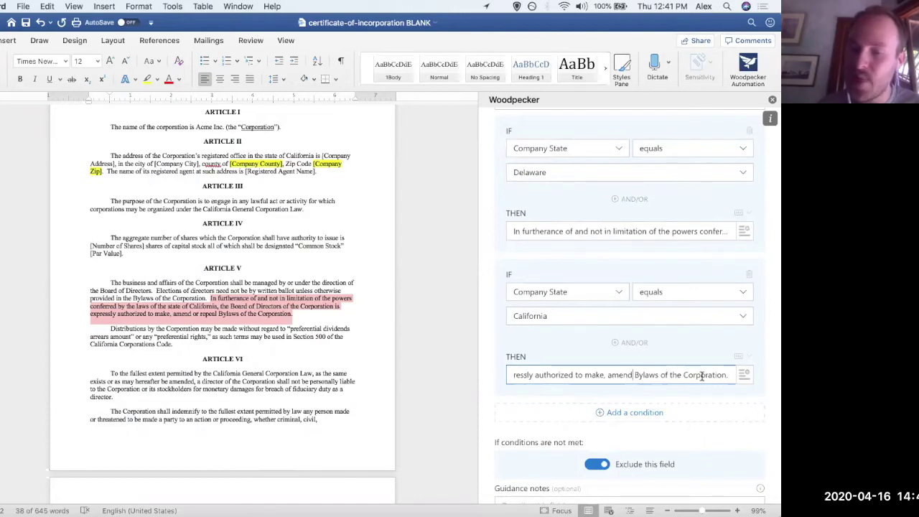
- Read back through the second condition's THEN sentence to check its wording and the Company State reference
{"action": "key", "text": "Left"}
{"action": "key", "text": "Left"}
{"action": "key", "text": "Left"}
{"action": "key", "text": "Left"}
{"action": "key", "text": "Left"}
{"action": "key", "text": "Left"}
{"action": "key", "text": "Left"}
{"action": "key", "text": "Left"}
{"action": "key", "text": "Left"}
{"action": "key", "text": "Left"}
{"action": "key", "text": "Left"}
{"action": "key", "text": "Left"}
{"action": "key", "text": "Left"}
{"action": "key", "text": "Left"}
{"action": "key", "text": "Left"}
{"action": "key", "text": "Left"}
{"action": "key", "text": "Left"}
{"action": "key", "text": "Left"}
{"action": "key", "text": "Left"}
{"action": "key", "text": "Left"}
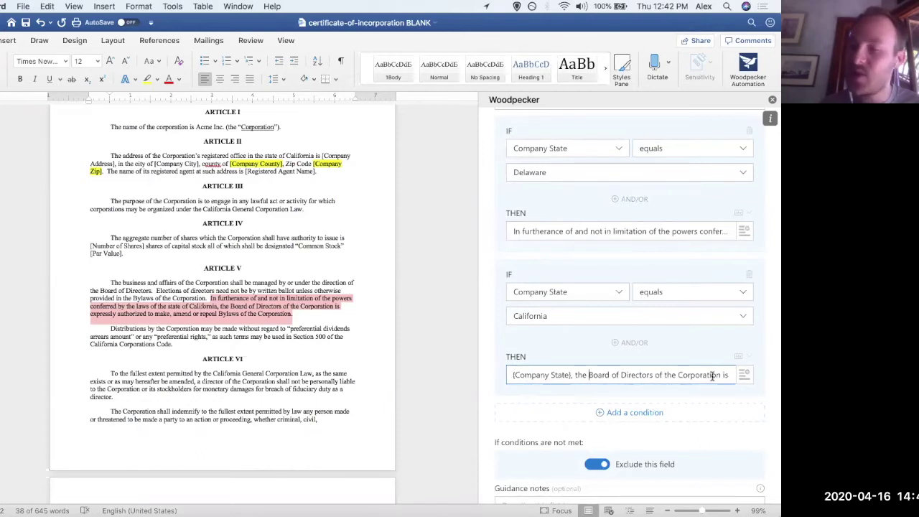
- Look at the value types available for the second condition's THEN value without changing the type
{"action": "scroll", "coordinate": [767, 360], "scroll_direction": "down", "scroll_amount": 2}
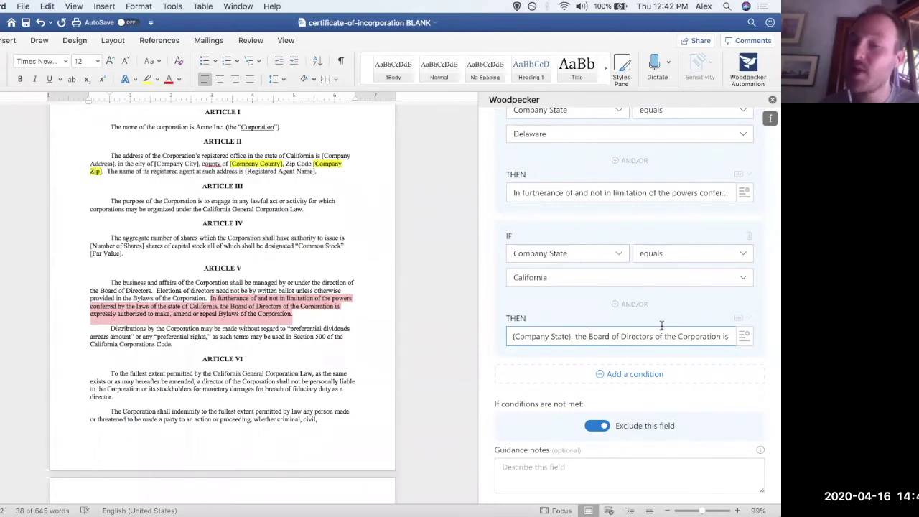
{"action": "left_click", "coordinate": [750, 318]}
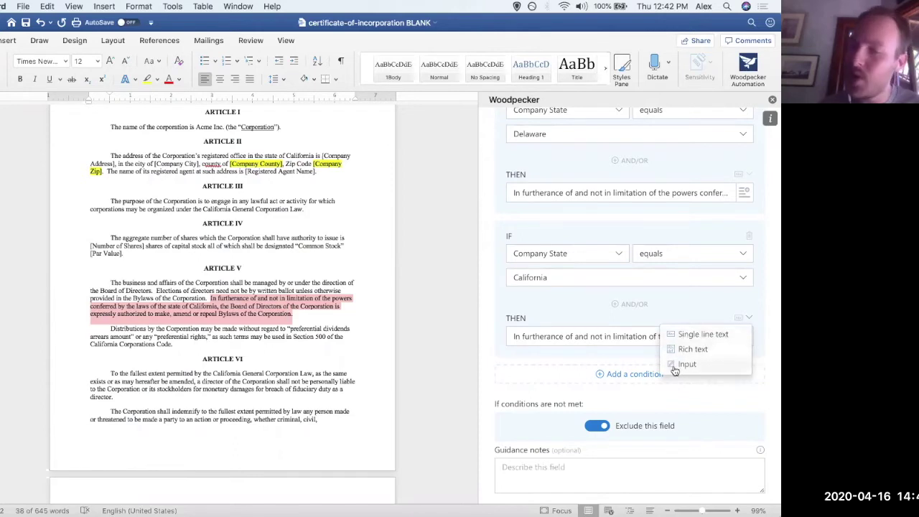
{"action": "left_click", "coordinate": [681, 318]}
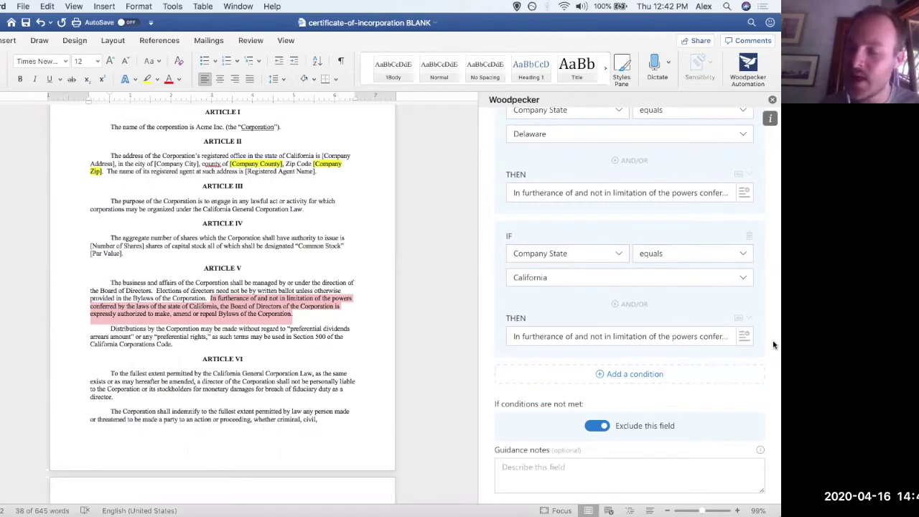
- Review both conditions, save the Conditional Sentence field, and move it directly below Company State in the field list
{"action": "scroll", "coordinate": [768, 347], "scroll_direction": "down", "scroll_amount": 1}
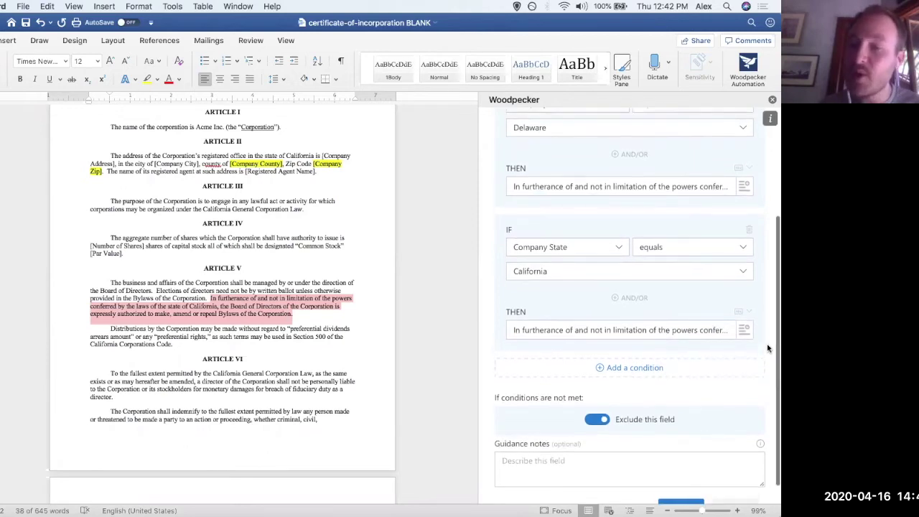
{"action": "scroll", "coordinate": [767, 348], "scroll_direction": "up", "scroll_amount": 3}
{"action": "scroll", "coordinate": [768, 316], "scroll_direction": "up", "scroll_amount": 1}
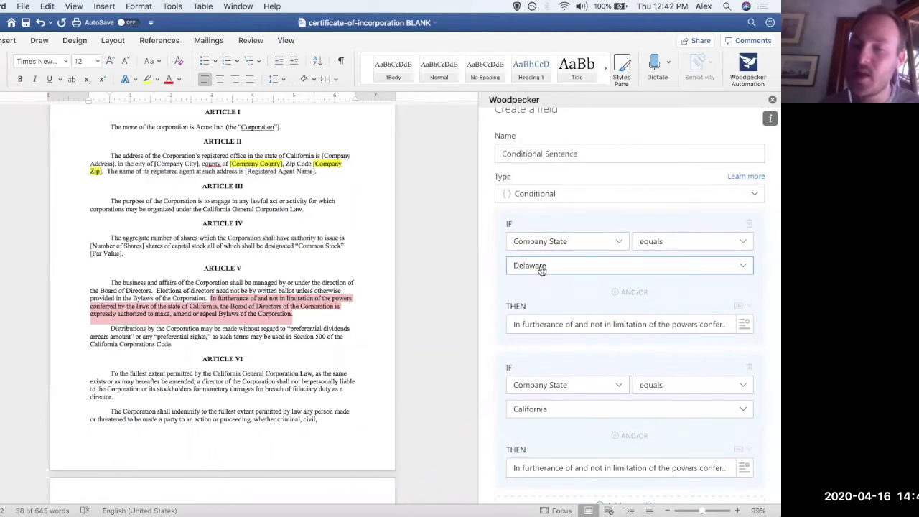
{"action": "scroll", "coordinate": [578, 324], "scroll_direction": "down", "scroll_amount": 3}
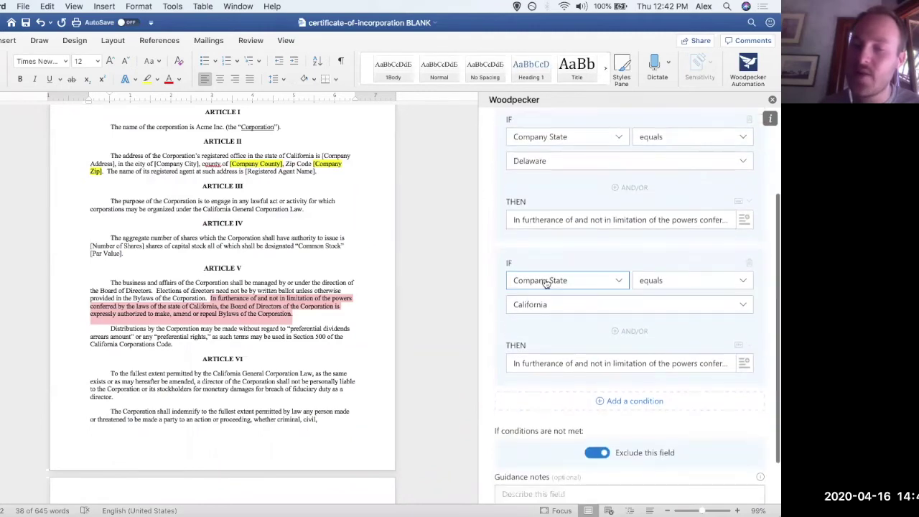
{"action": "scroll", "coordinate": [560, 367], "scroll_direction": "down", "scroll_amount": 2}
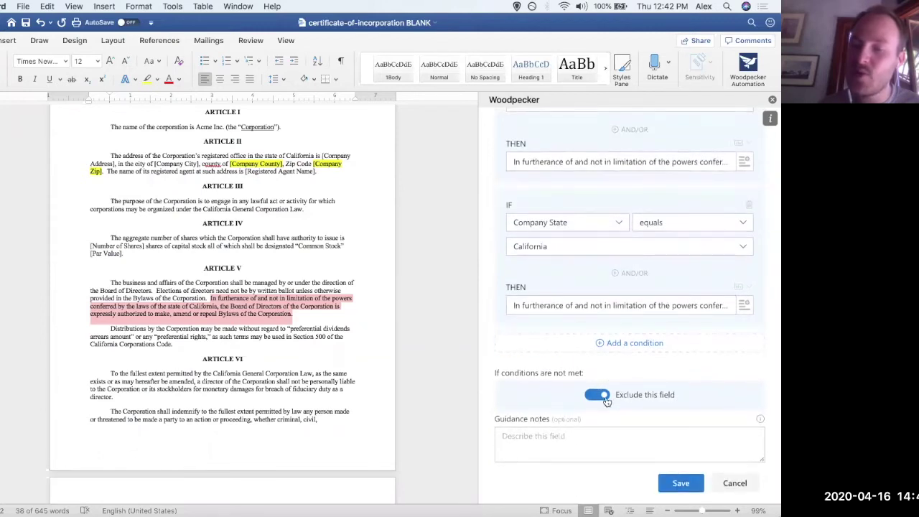
{"action": "left_click", "coordinate": [679, 484]}
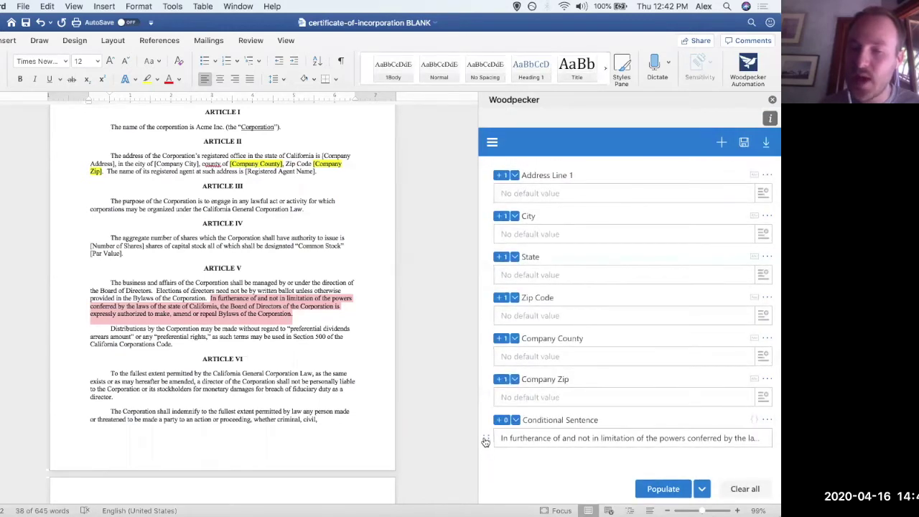
{"action": "left_click_drag", "start_coordinate": [485, 441], "coordinate": [487, 346]}
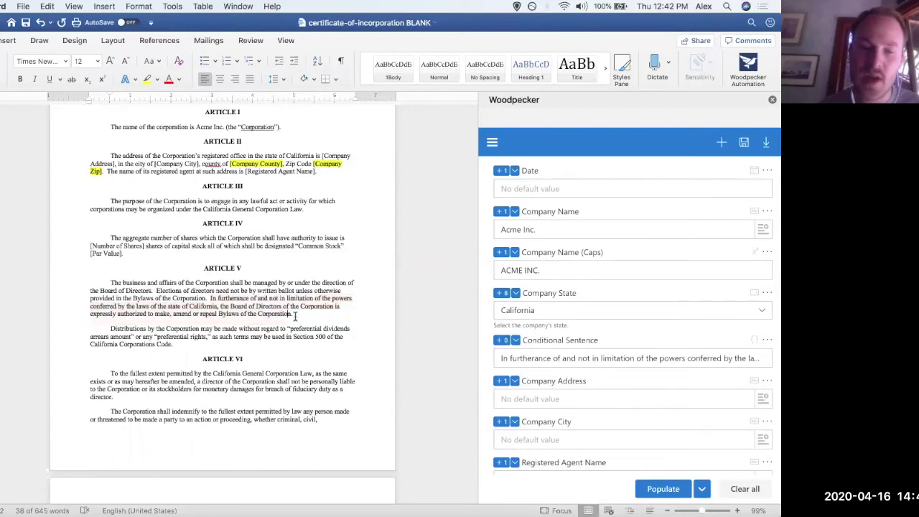
- Replace the "In furtherance of" sentence in Article V with the Conditional Sentence field
{"action": "left_click_drag", "start_coordinate": [292, 314], "coordinate": [209, 299]}
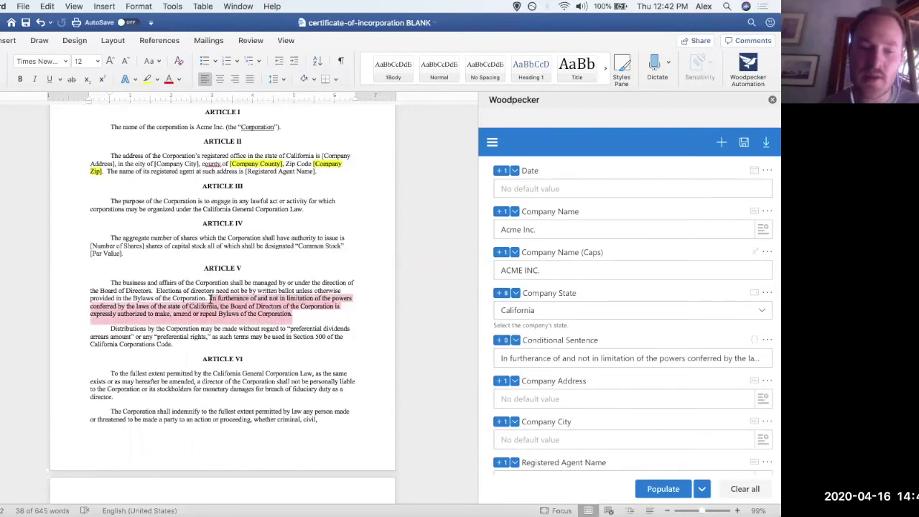
{"action": "key", "text": "BackSpace"}
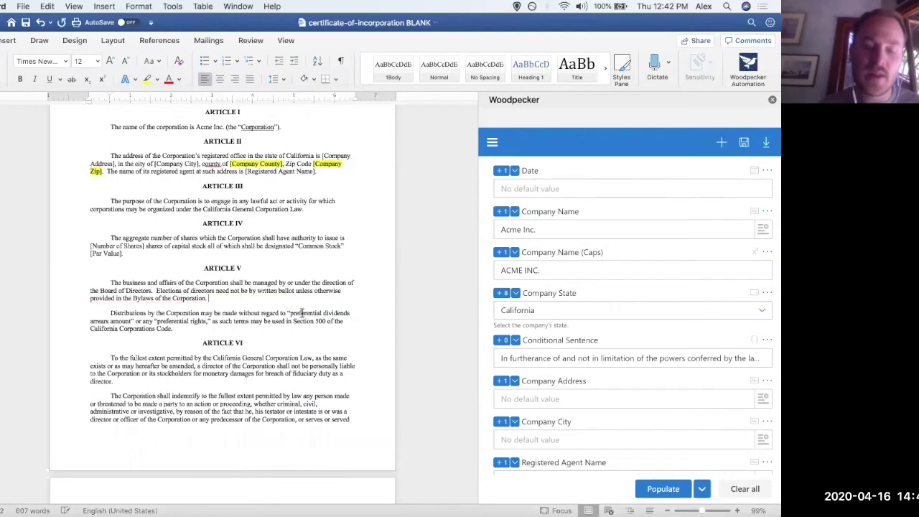
{"action": "left_click", "coordinate": [501, 340]}
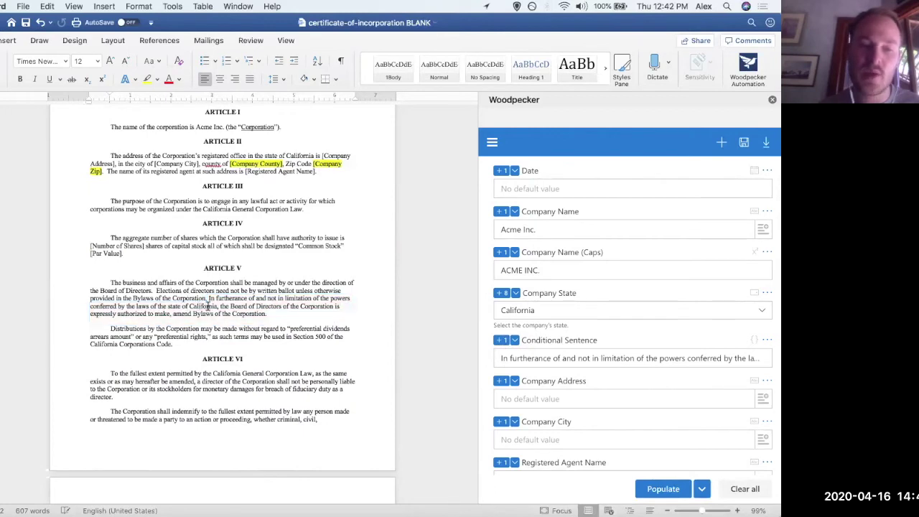
- Set Company State to Delaware and populate the document
{"action": "left_click", "coordinate": [551, 309]}
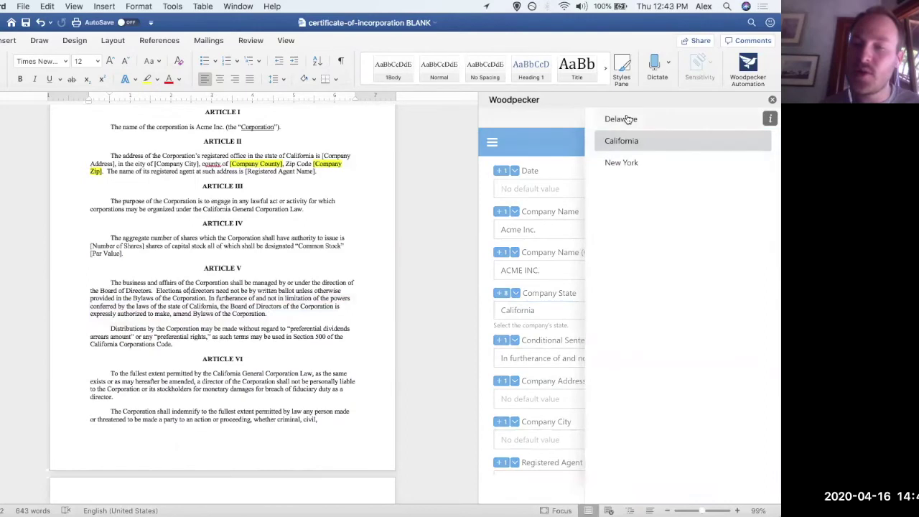
{"action": "left_click", "coordinate": [627, 119]}
{"action": "left_click", "coordinate": [657, 488]}
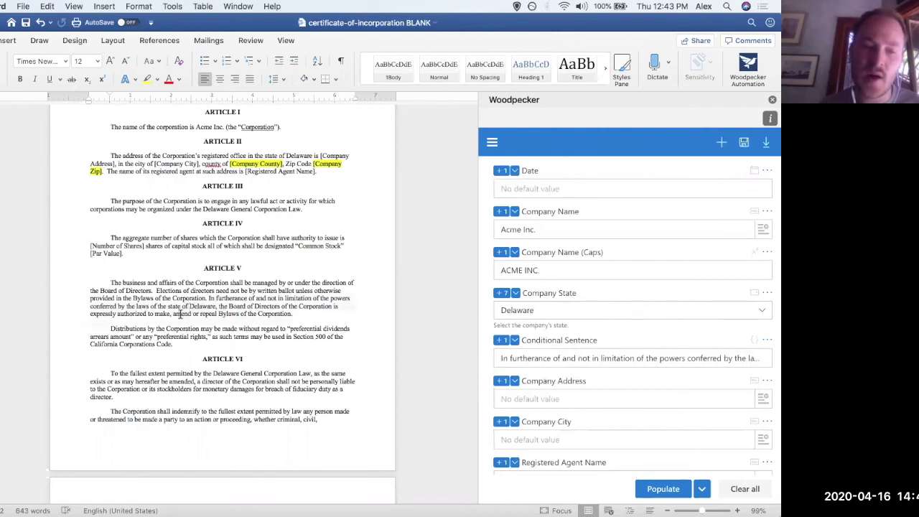
- Set Company State to New York and populate the document to test the case where neither condition is met
{"action": "left_click", "coordinate": [596, 315]}
{"action": "left_click", "coordinate": [632, 164]}
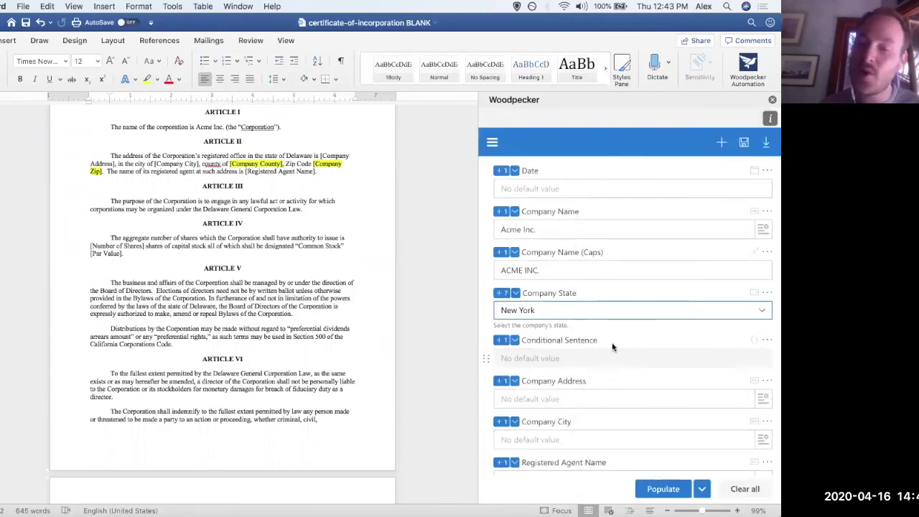
{"action": "left_click", "coordinate": [661, 495]}
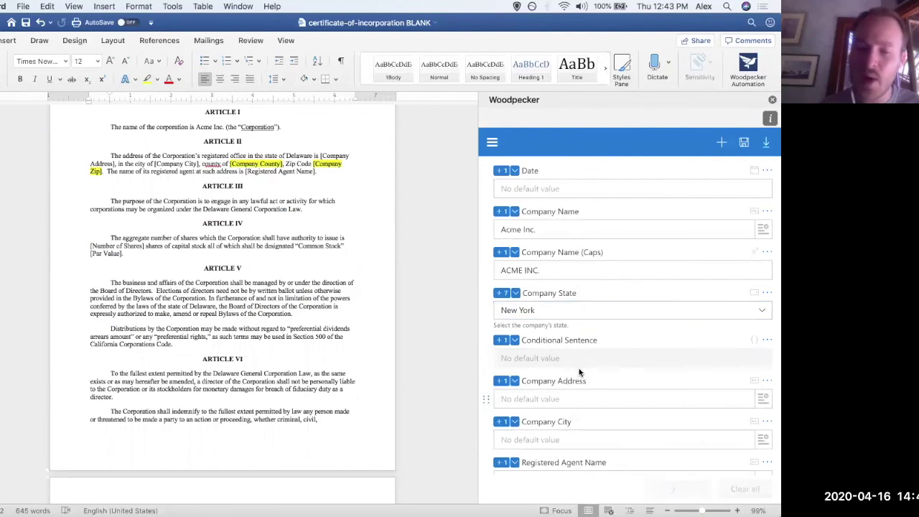